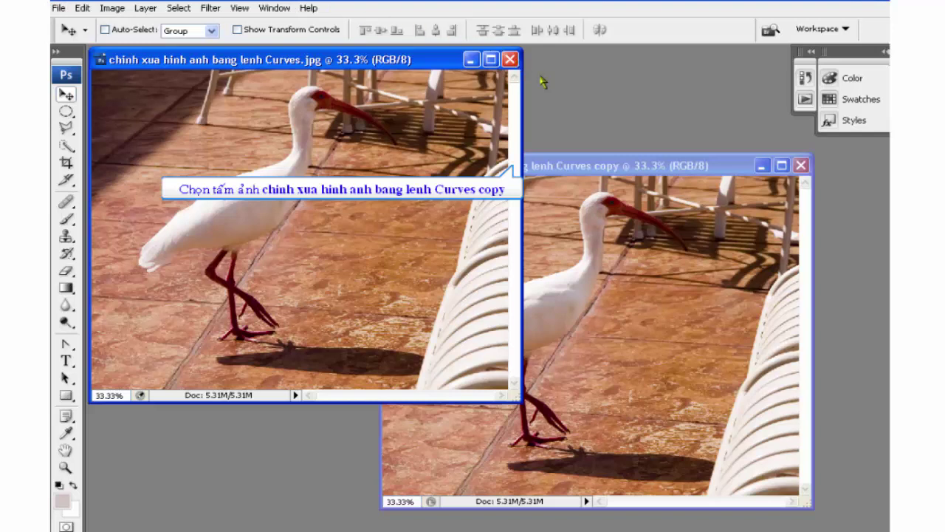
Step: Switch between the Curves copy and the original ibis photo, then open Curves on the original
left_click(593, 170)
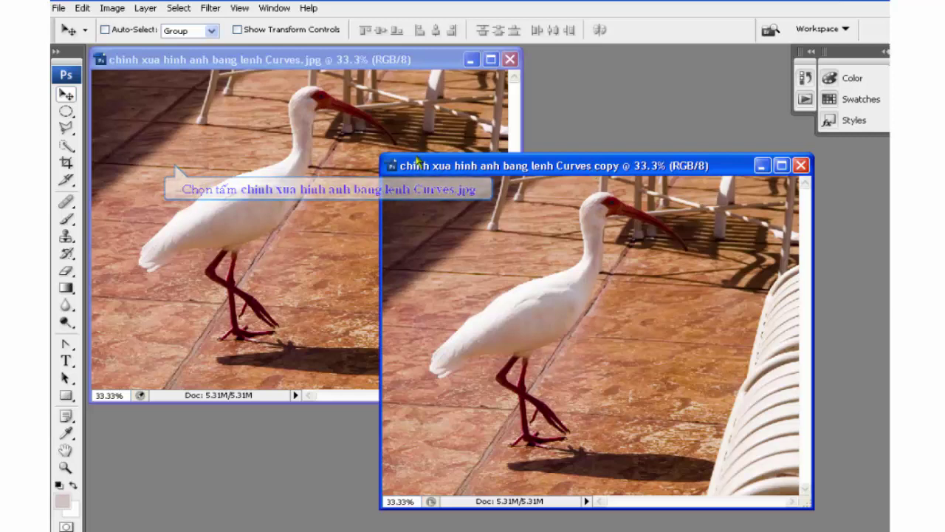
left_click(250, 65)
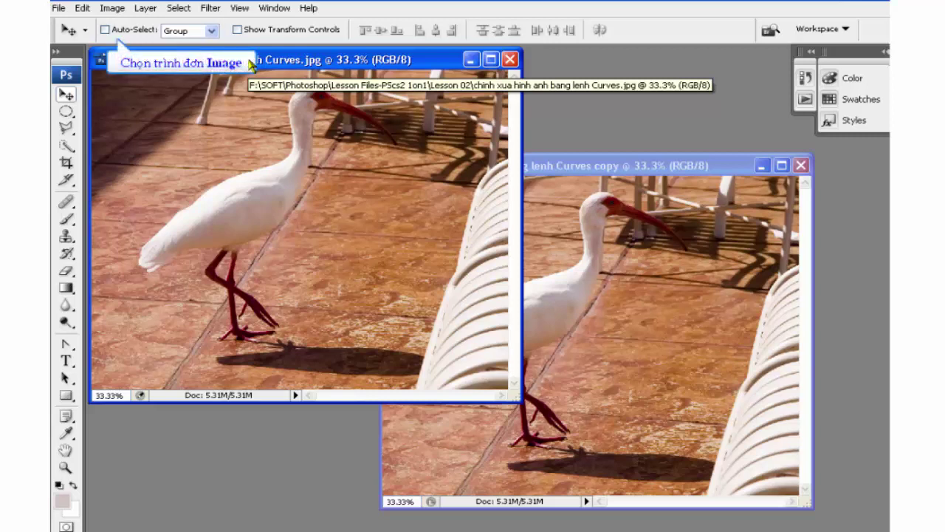
left_click(111, 8)
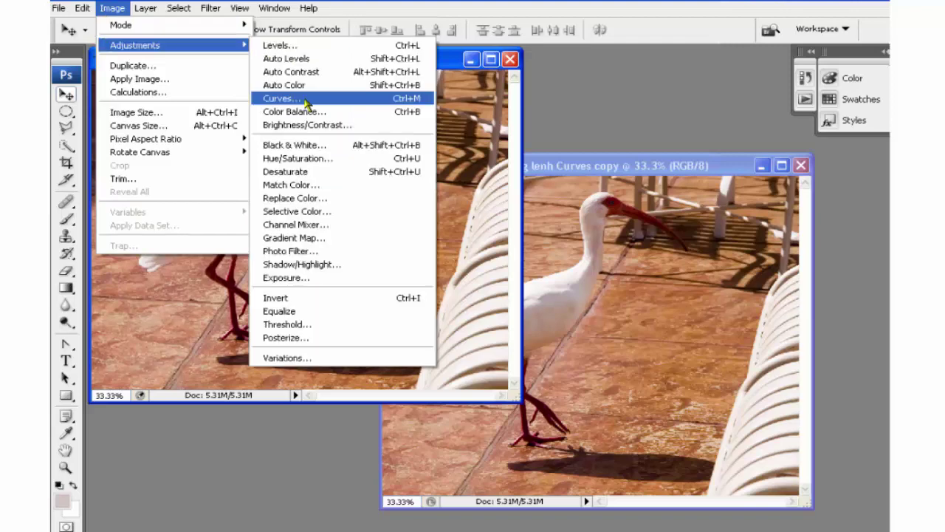
left_click(306, 97)
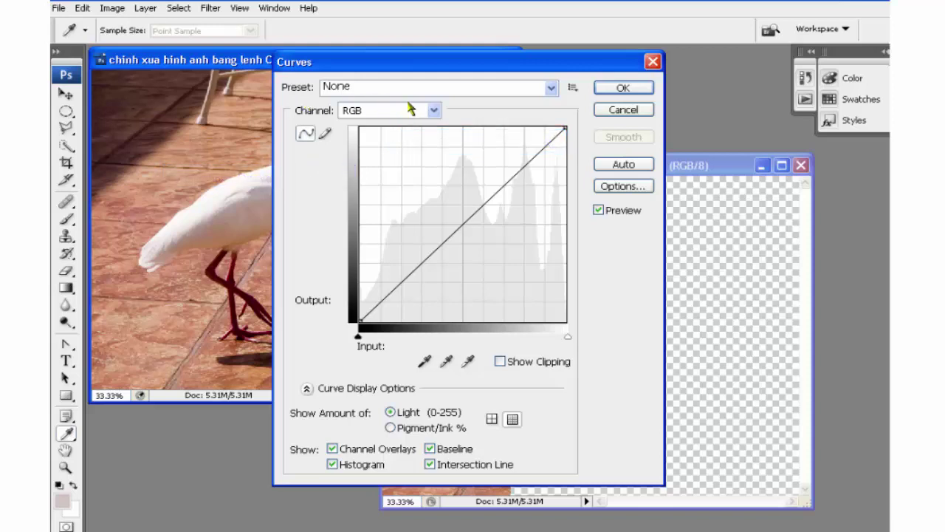
left_click(434, 111)
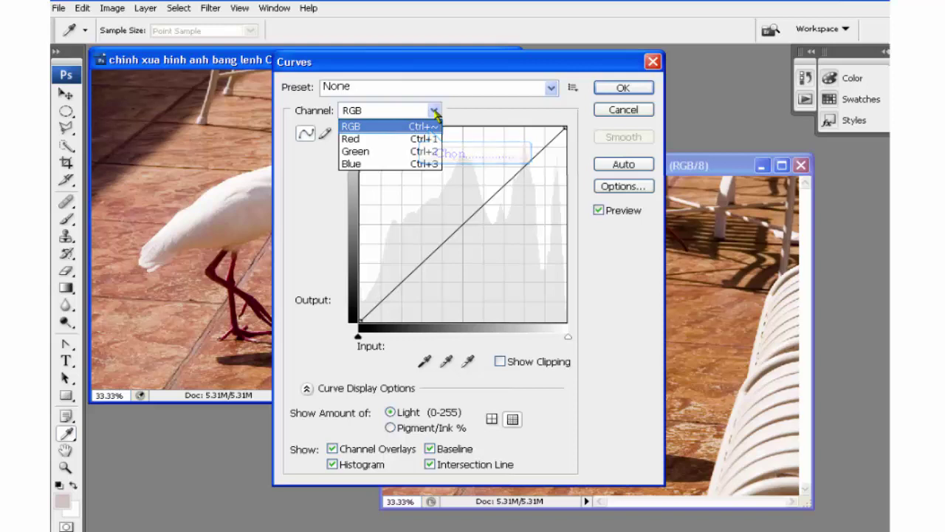
left_click(400, 126)
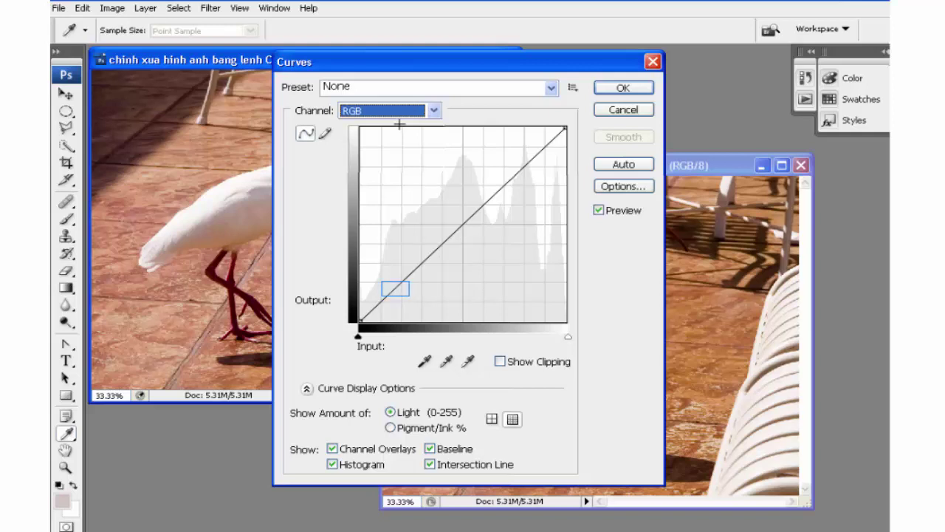
Step: Add RGB curve points at shadow level 43 and at input 210, output 200
left_click(395, 290)
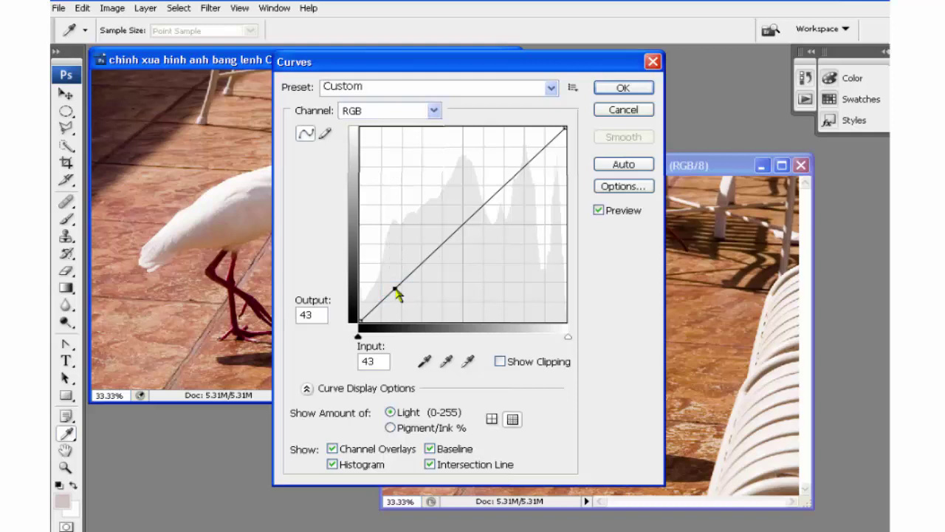
left_click(371, 362)
left_click(502, 168)
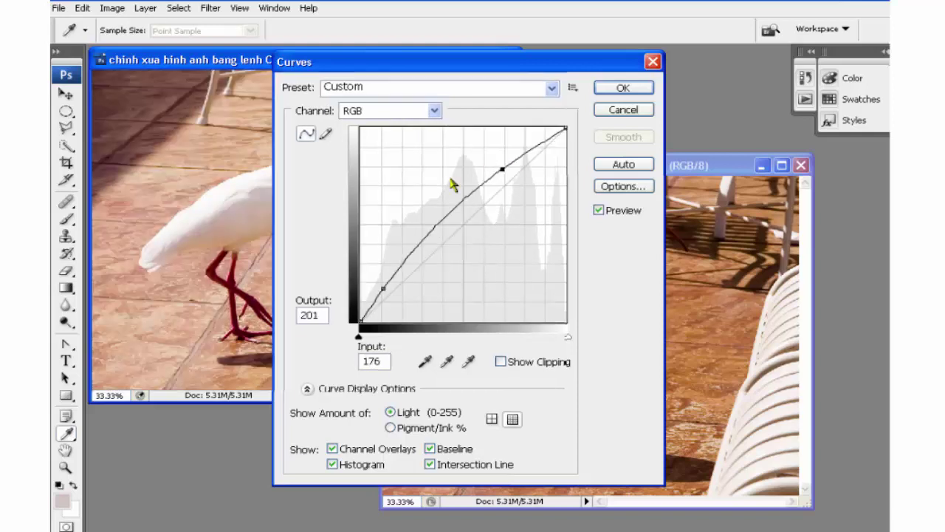
double_click(371, 361)
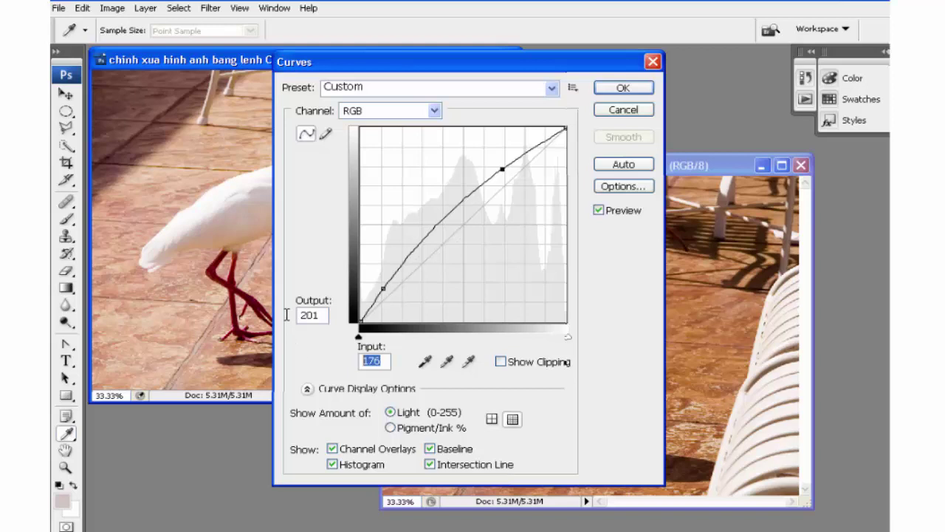
type("210")
key("Tab")
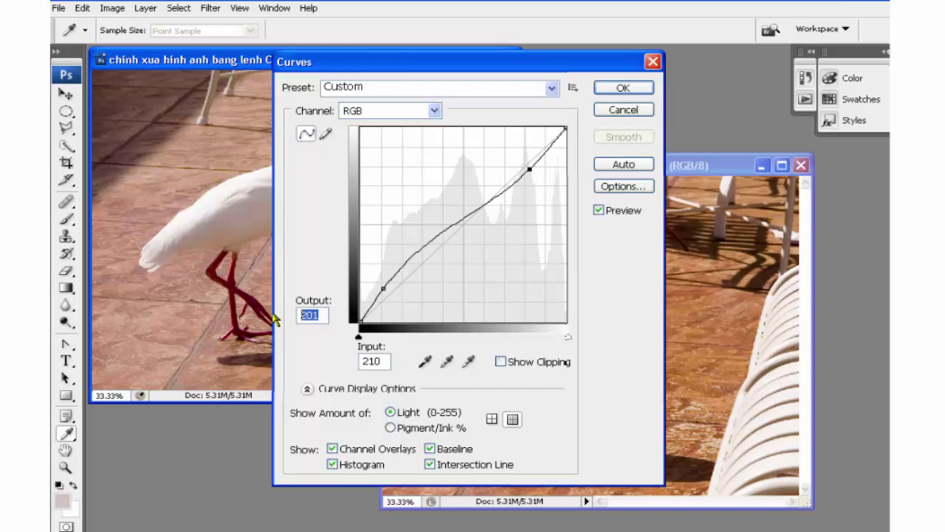
key("shift+Tab")
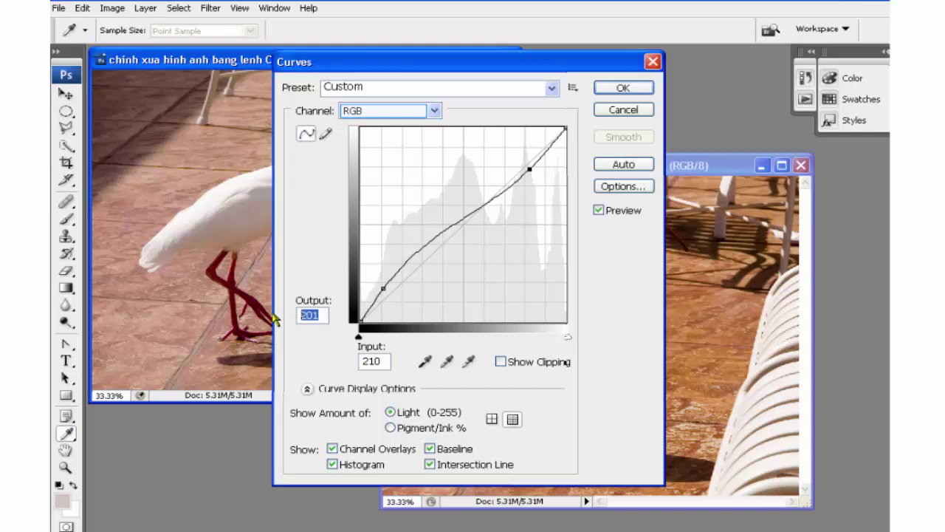
left_click(356, 113)
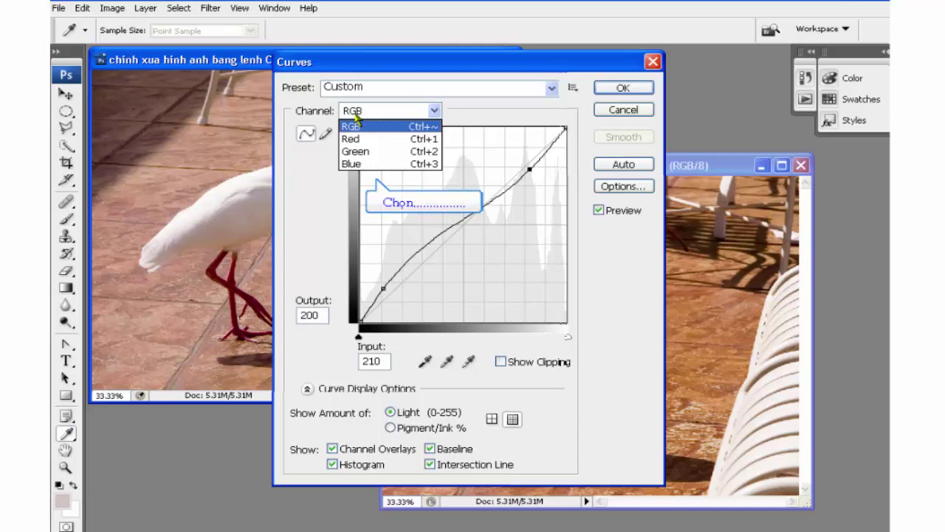
Step: In the Red channel, add curve points at input 128 and input 69 (output 54)
left_click(385, 138)
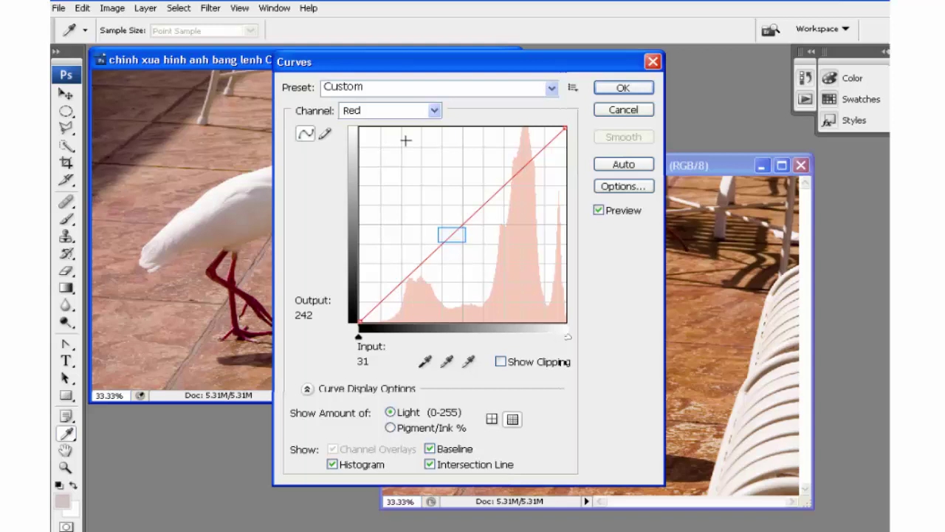
left_click(451, 234)
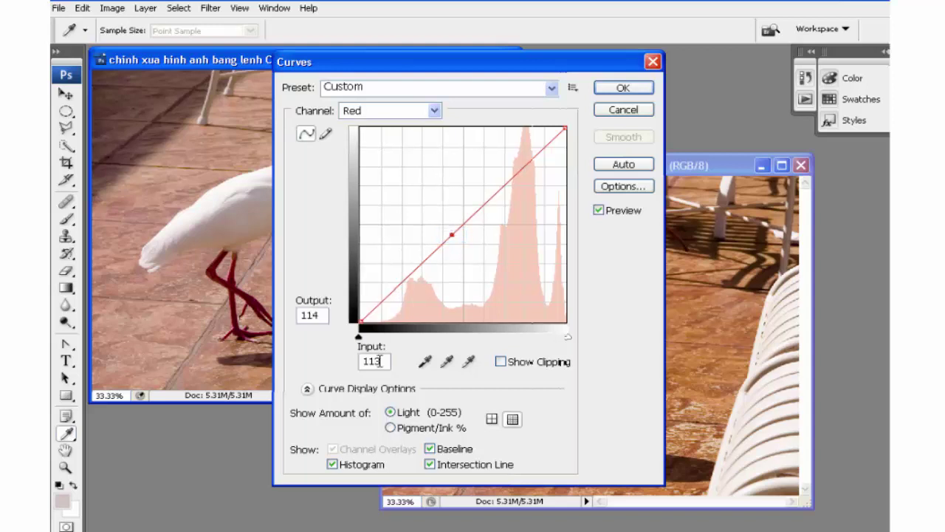
double_click(372, 360)
type("128")
key("Tab")
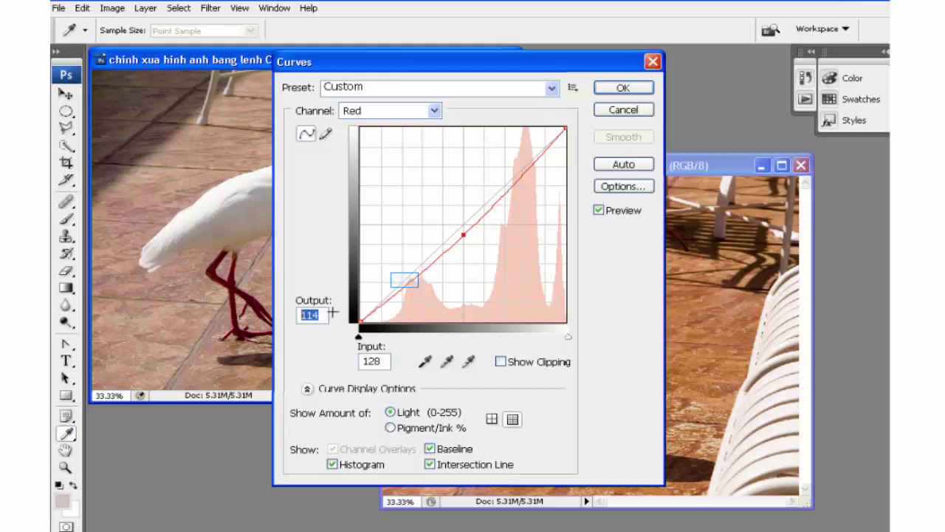
left_click(405, 279)
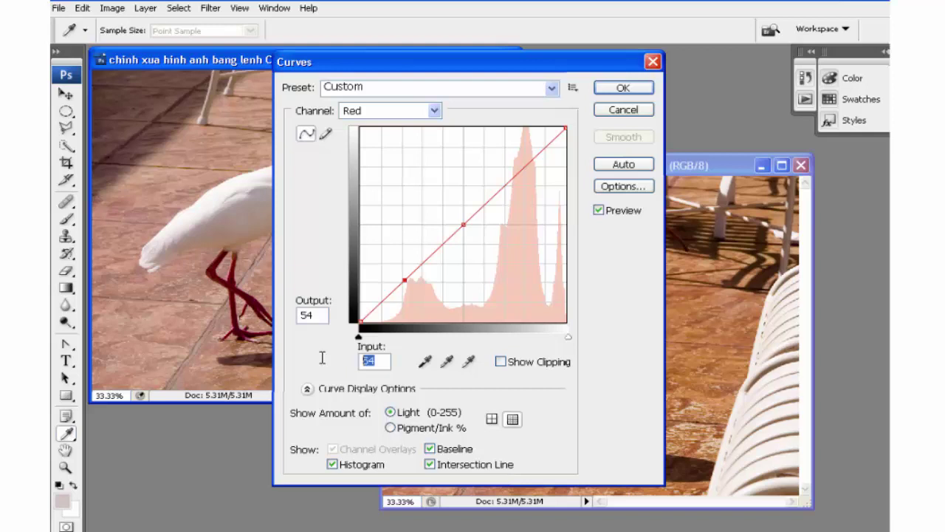
type("69")
key("Tab")
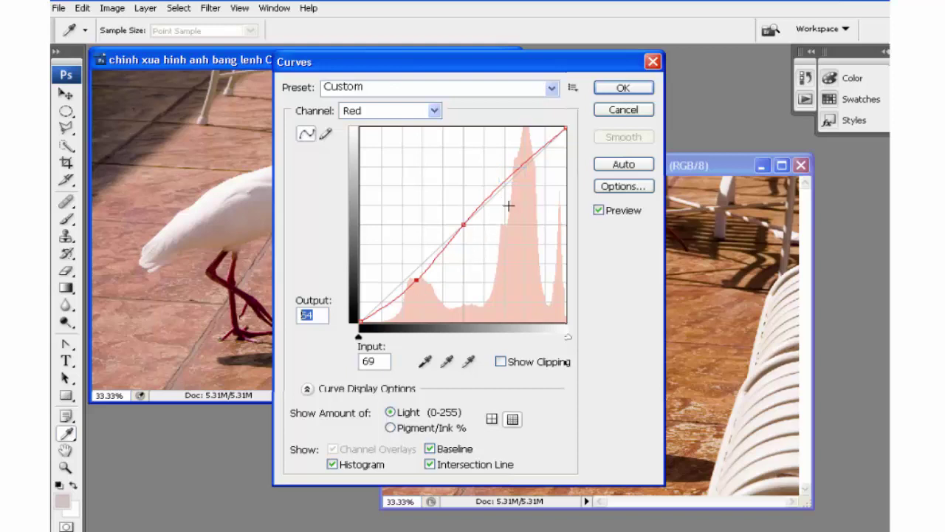
Step: Add a red curve point at input 224, output 215, and apply the Curves adjustment
left_click(513, 175)
double_click(362, 361)
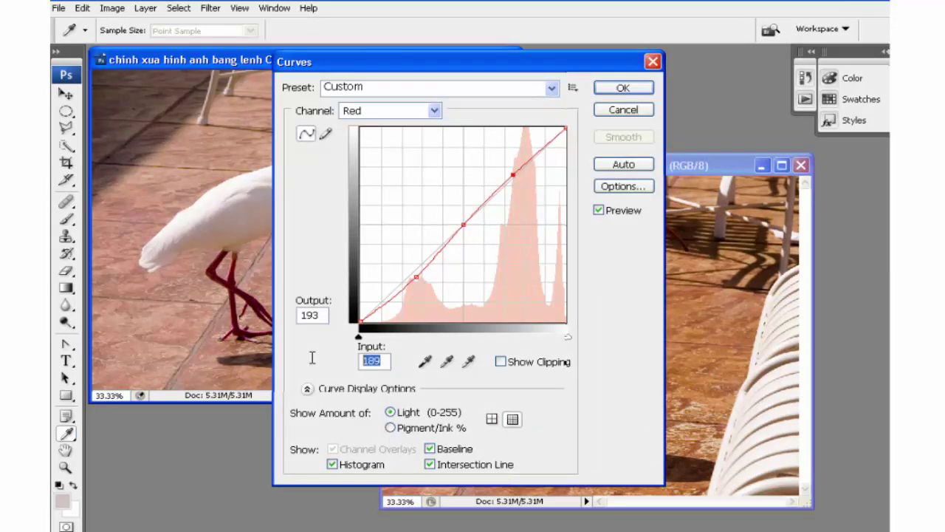
type("224")
key("Tab")
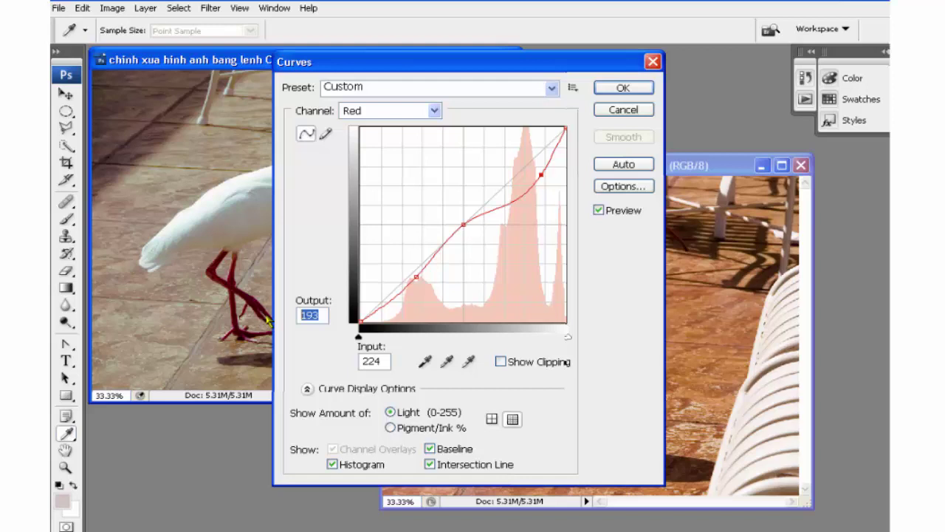
type("215")
left_click(621, 90)
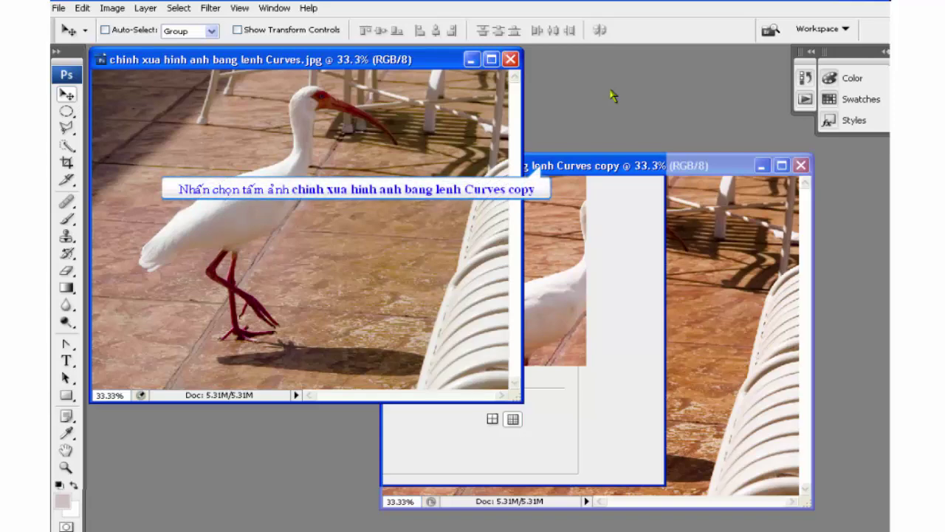
left_click(620, 168)
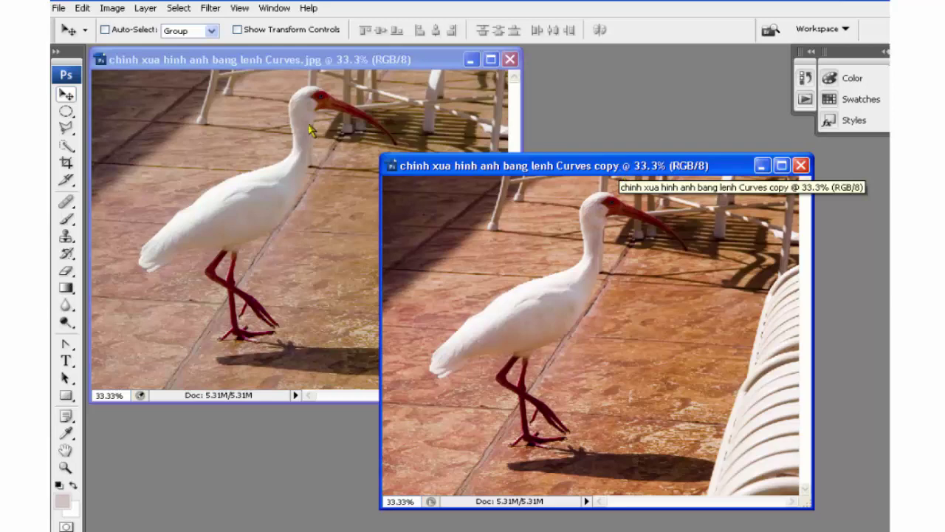
left_click(259, 65)
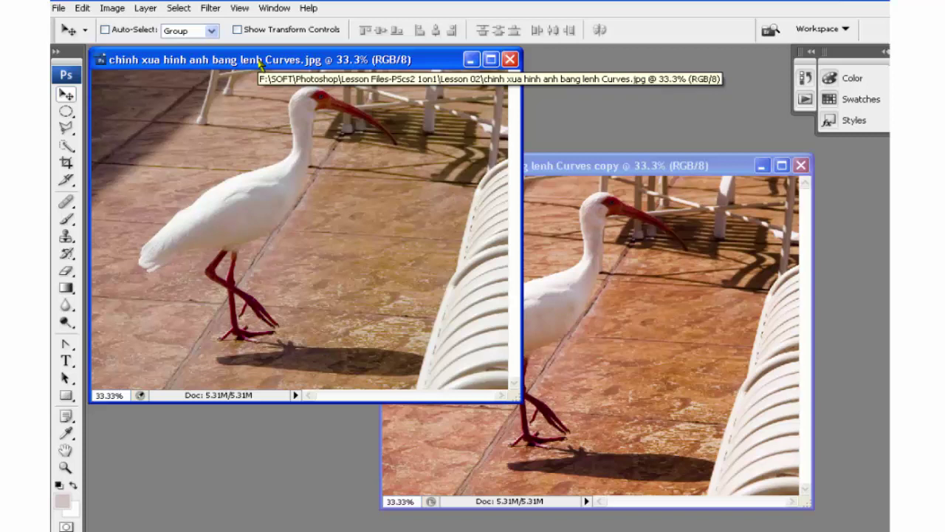
key("alt+i")
key("Escape")
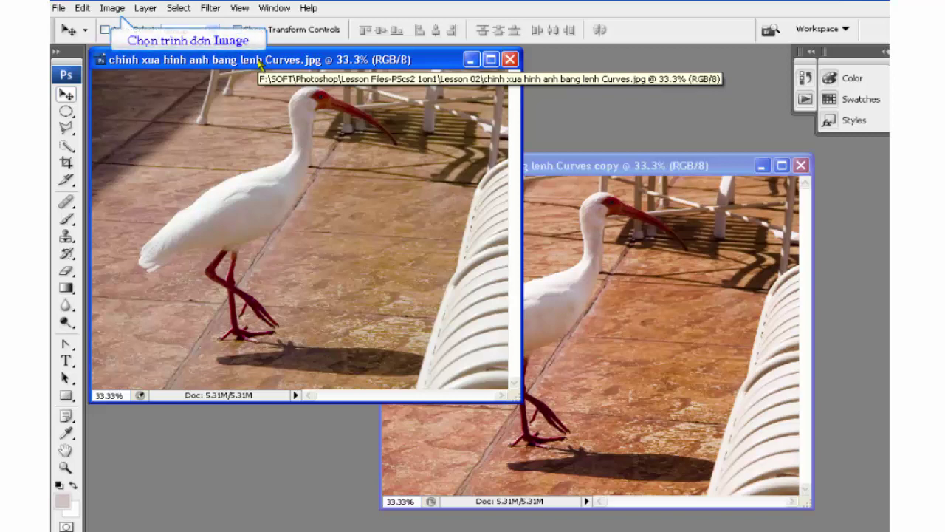
Step: Apply Hue/Saturation to the ibis photo with Hue 3 and Saturation 10
left_click(114, 9)
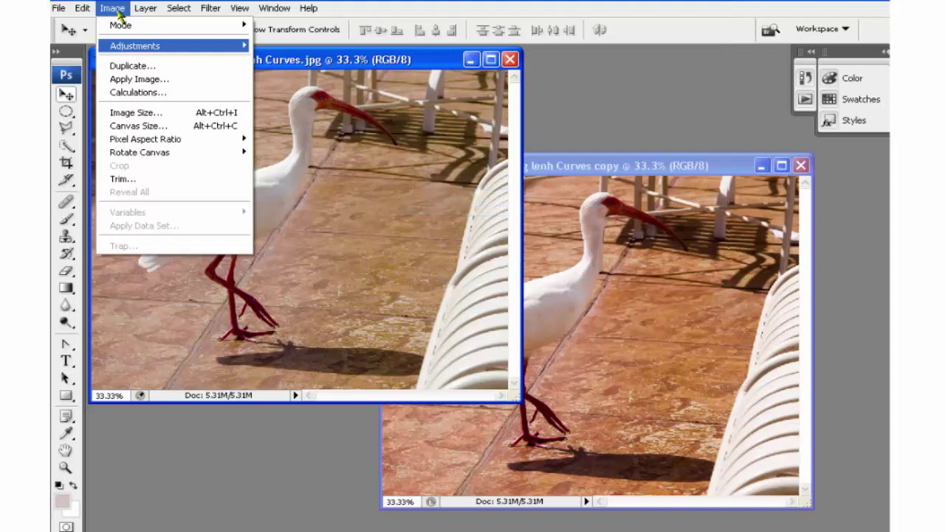
mouse_move(135, 46)
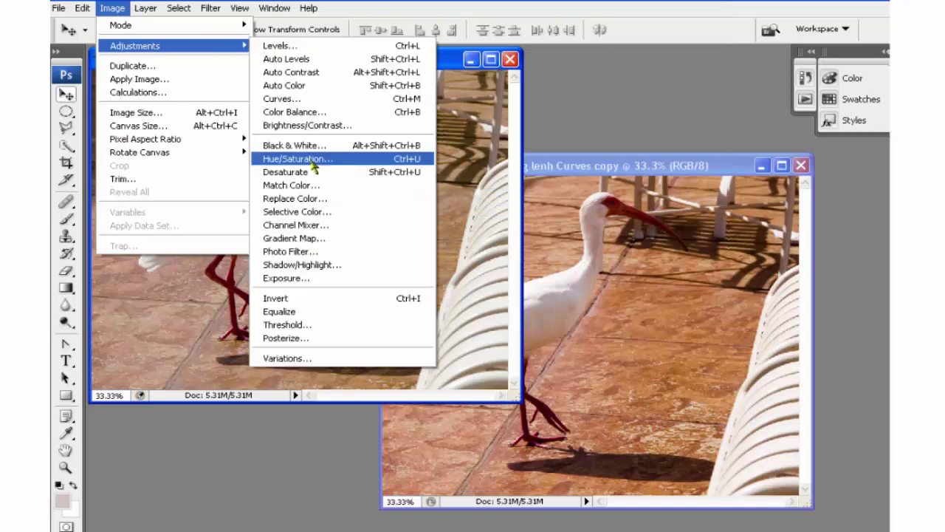
left_click(411, 158)
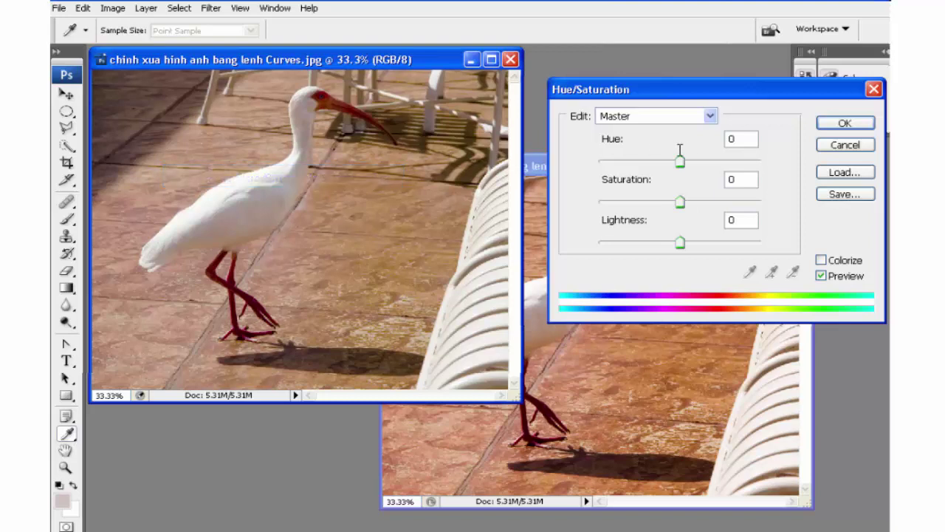
double_click(736, 138)
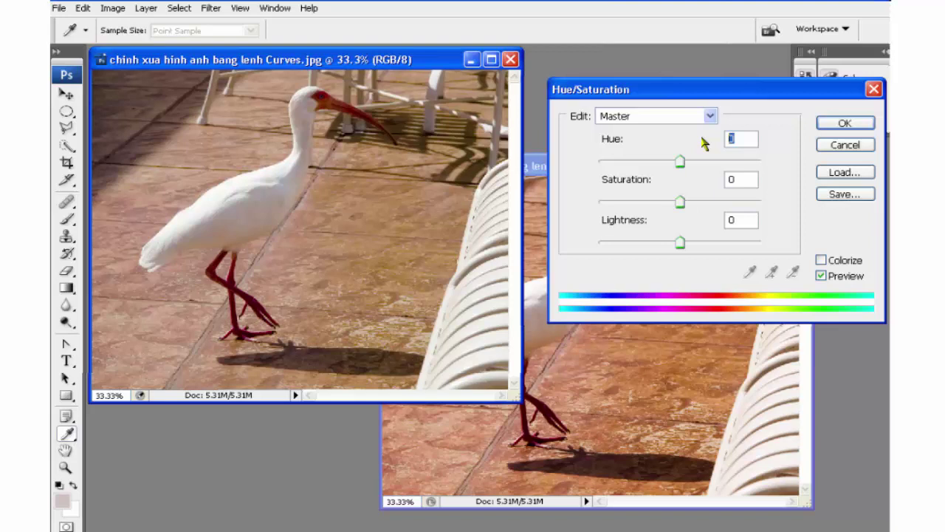
type("3")
key("Tab")
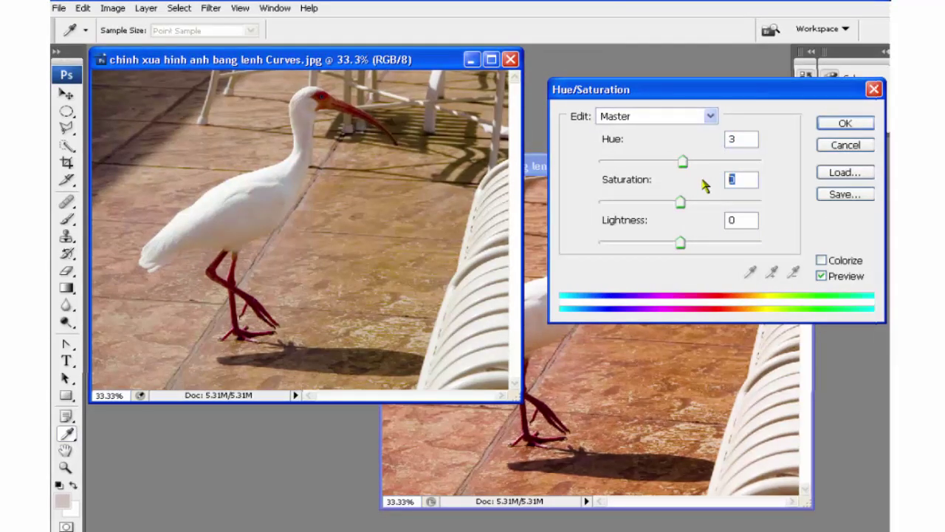
type("10")
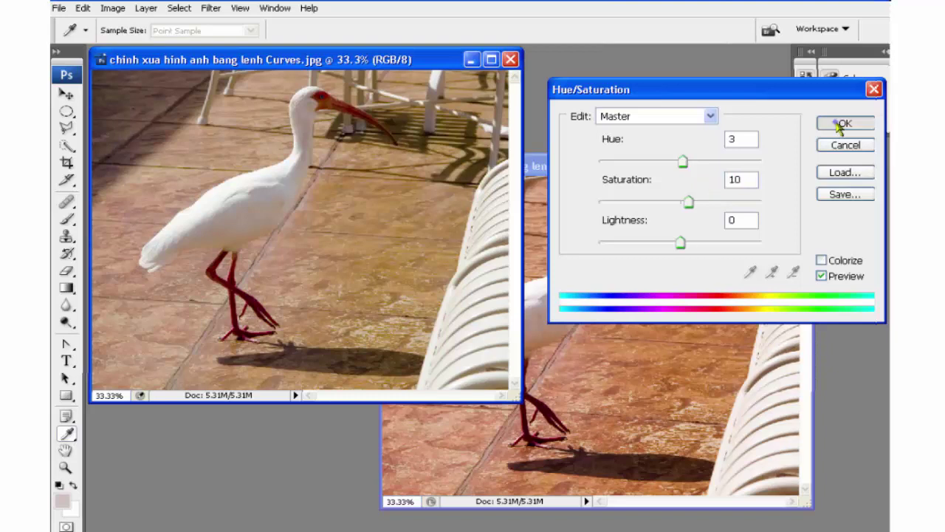
left_click(843, 123)
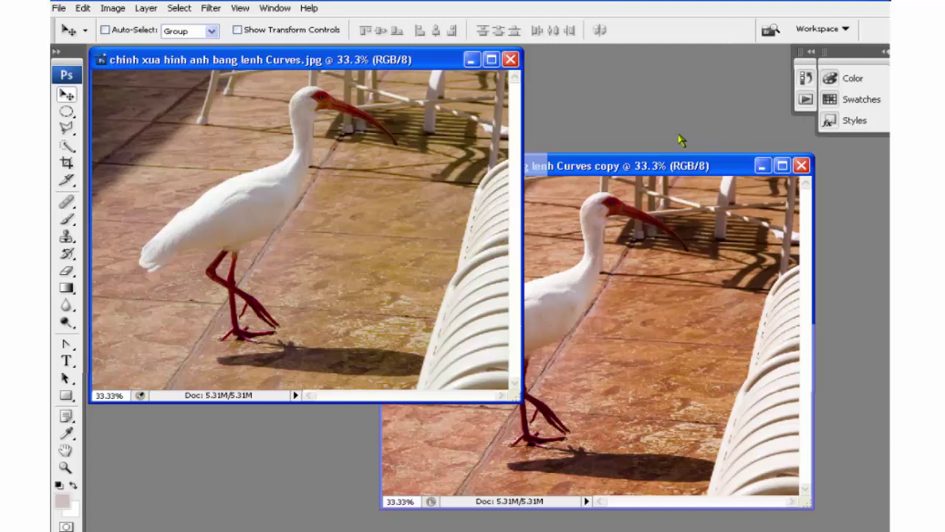
Step: Bring the unedited Curves copy window in front of the adjusted original
left_click(639, 164)
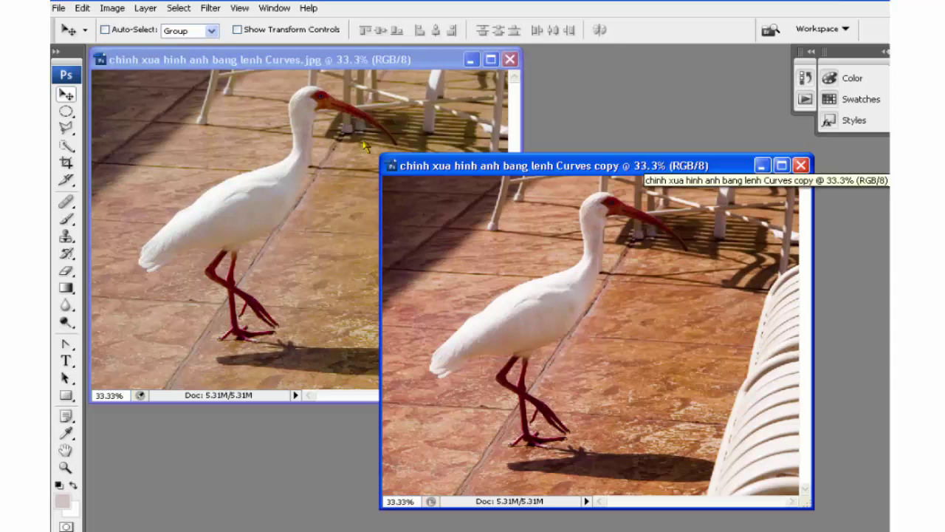
left_click(246, 67)
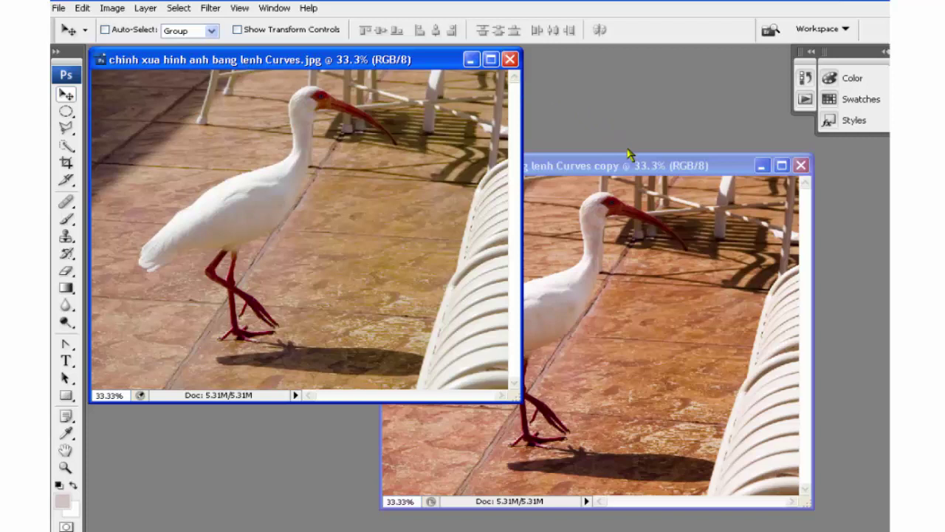
left_click(632, 171)
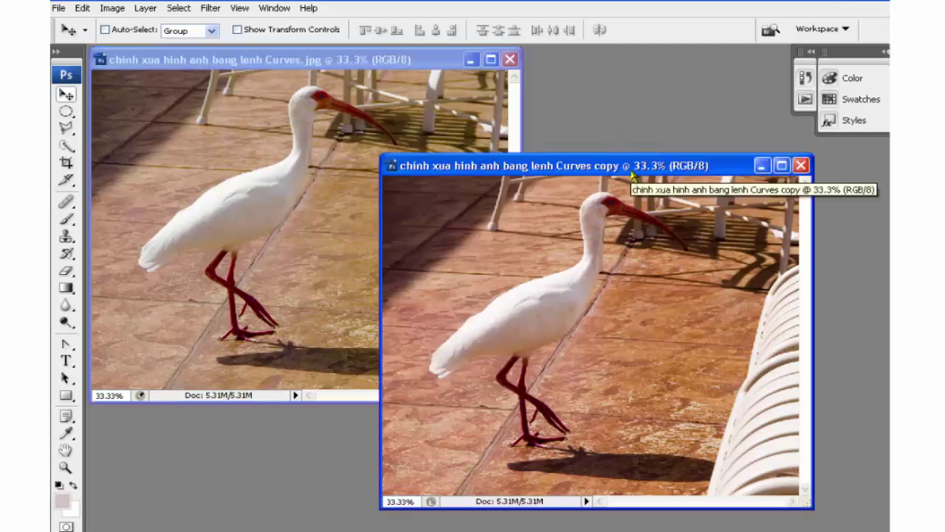